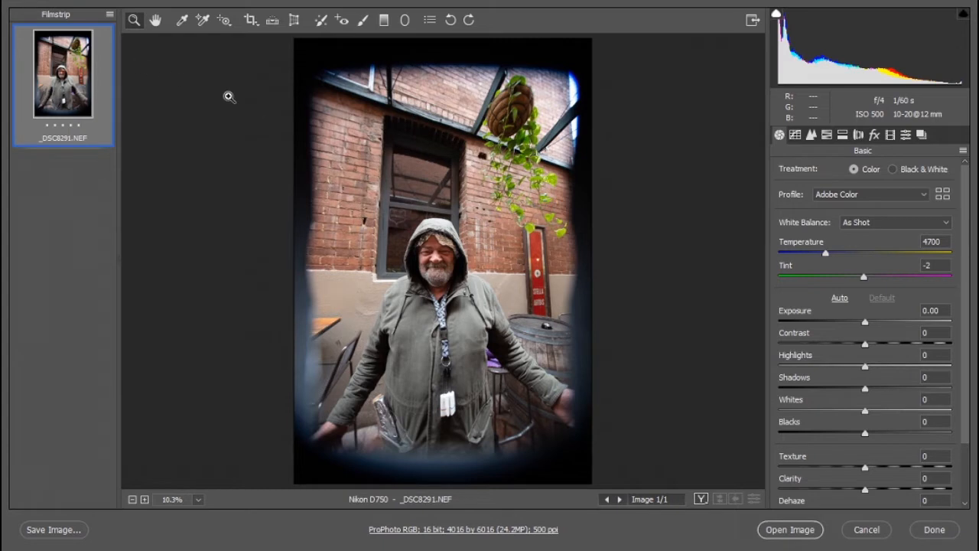
Examine the portrait at several zoom levels and look around the man's face, jacket and the brick background
left_click(401, 213)
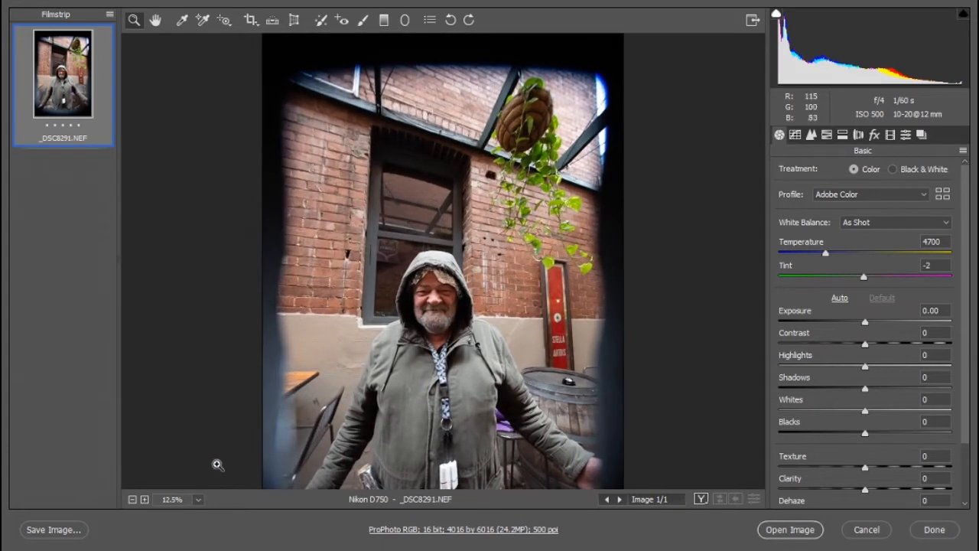
left_click(132, 499)
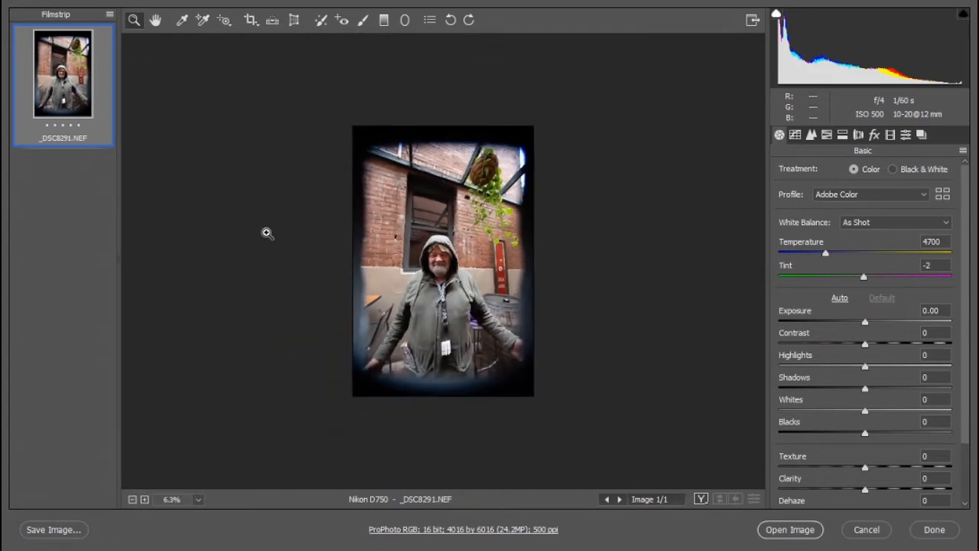
left_click(142, 502)
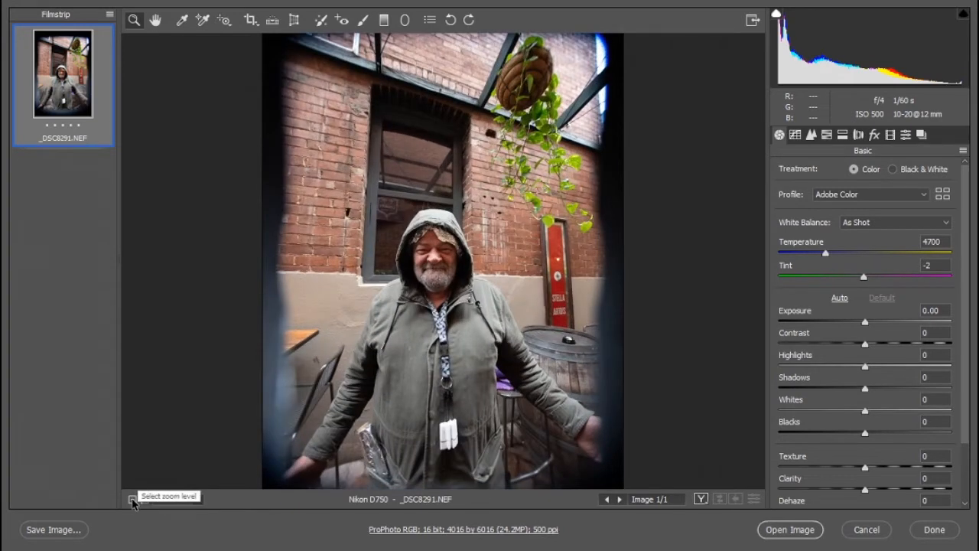
left_click(132, 500)
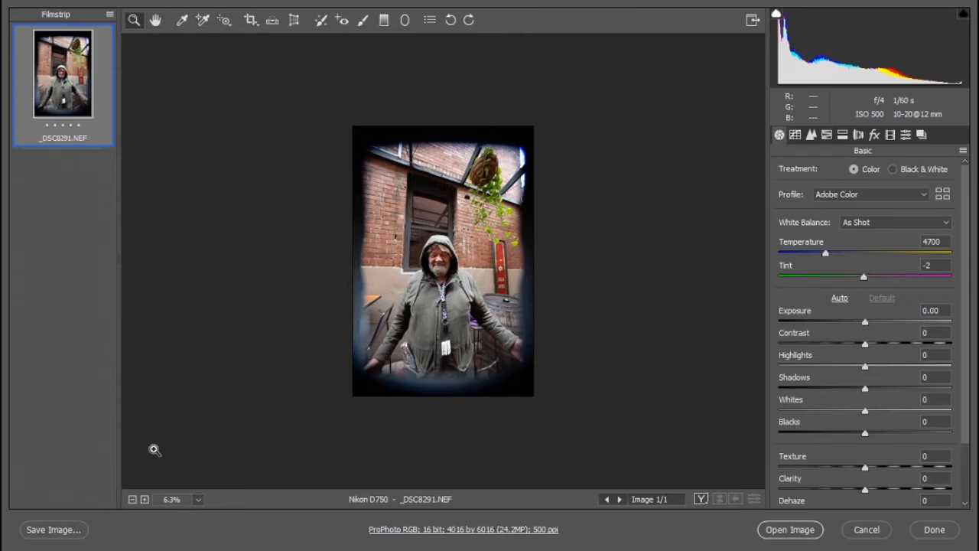
left_click(145, 499)
left_click(145, 499)
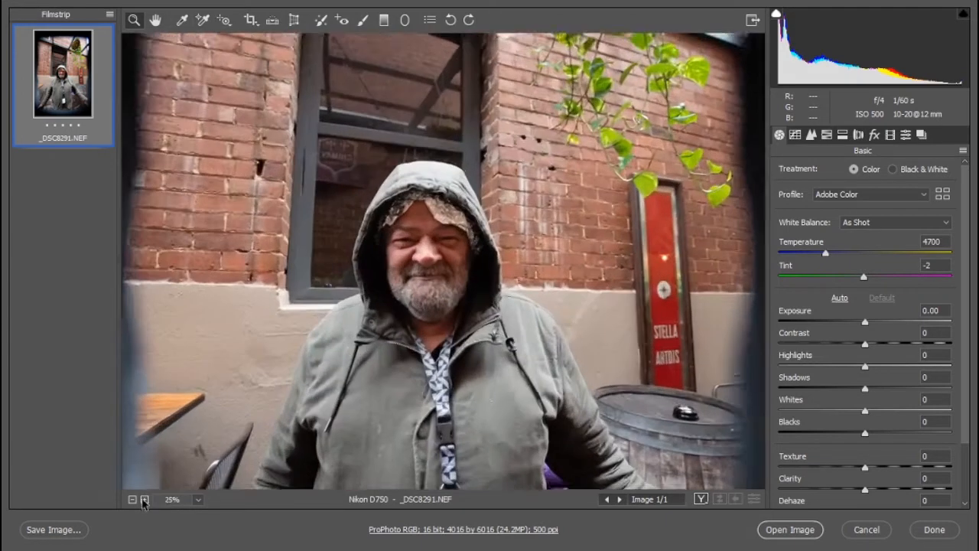
left_click(155, 20)
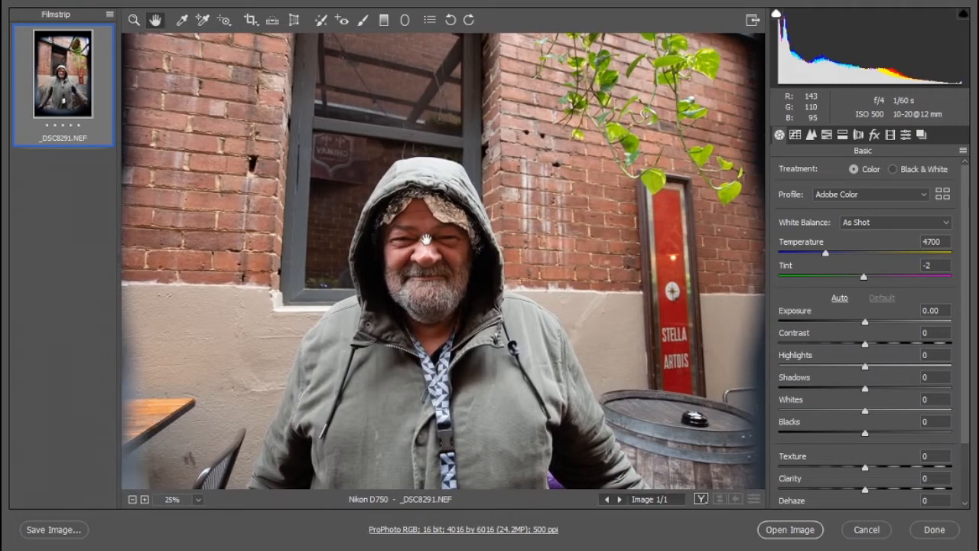
left_click_drag(425, 240, 425, 286)
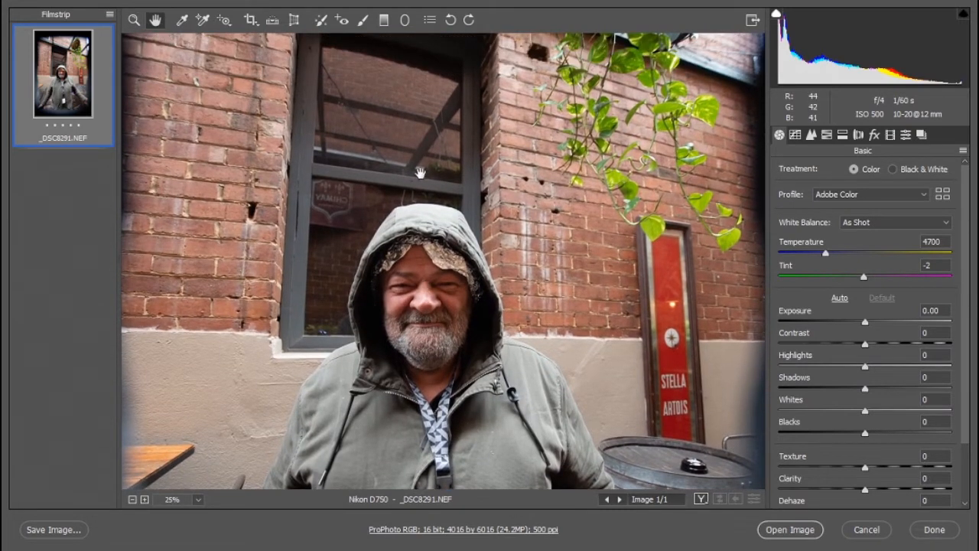
left_click_drag(420, 174, 384, 81)
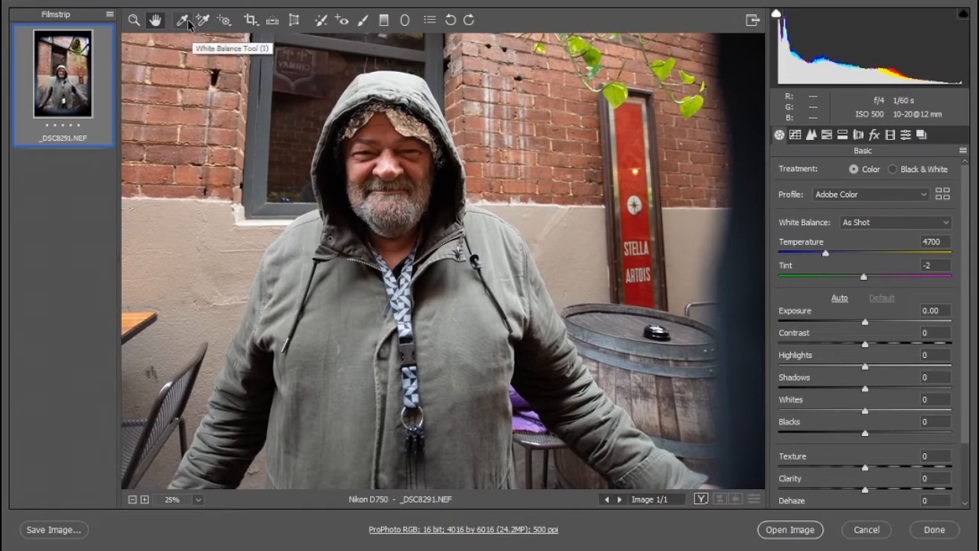
Try White Balance samples on the bricks and rendered wall, and set the balance from the grey-green jacket, giving temperature 4750 and tint +5
left_click(184, 20)
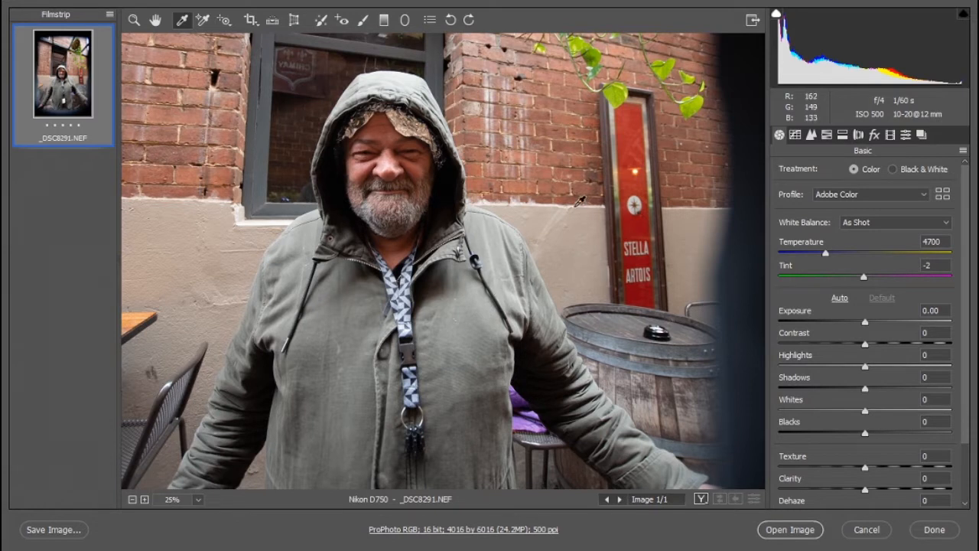
left_click(576, 167)
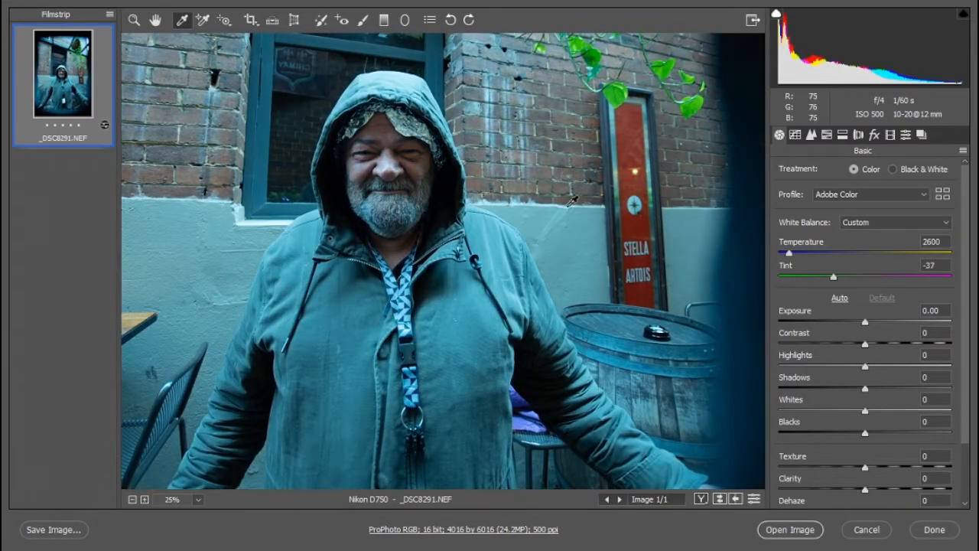
left_click(565, 257)
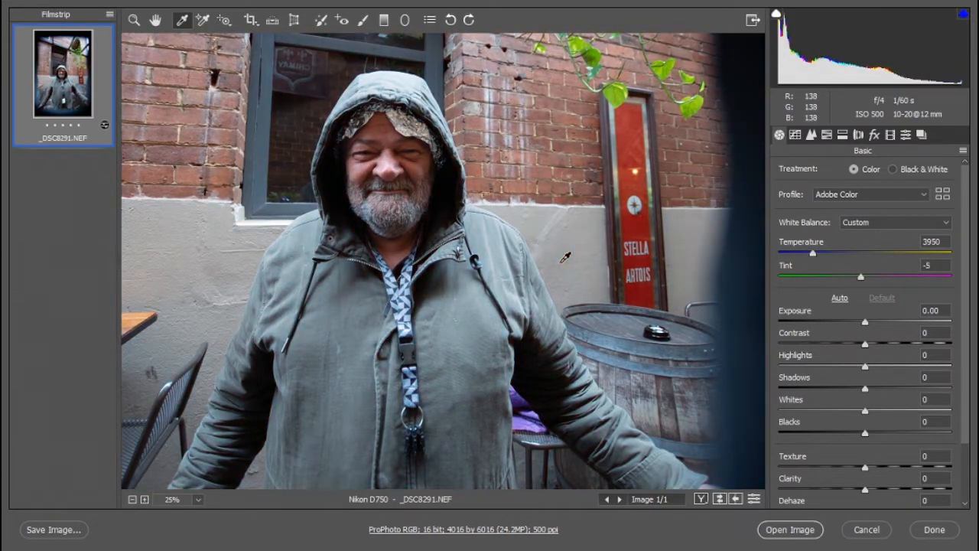
left_click(245, 258)
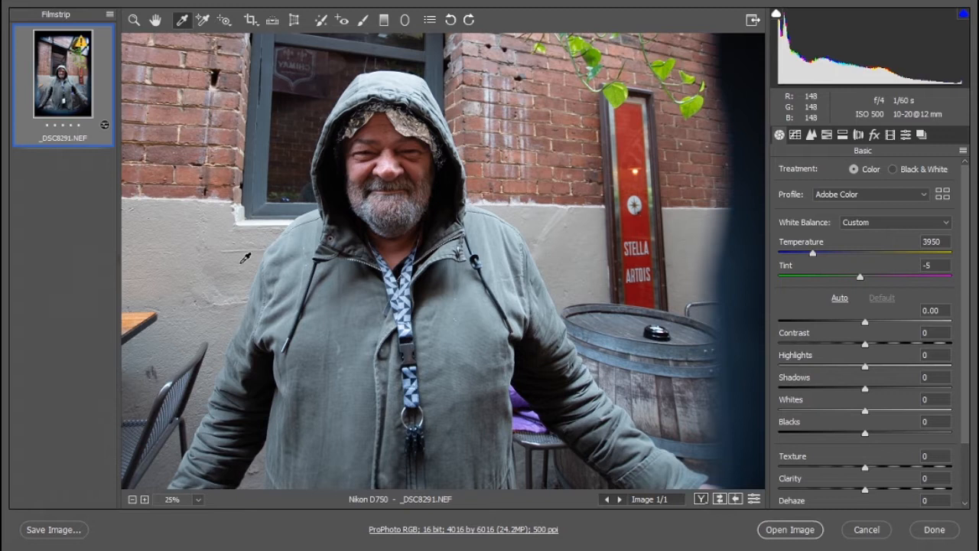
left_click(292, 133)
left_click(220, 246)
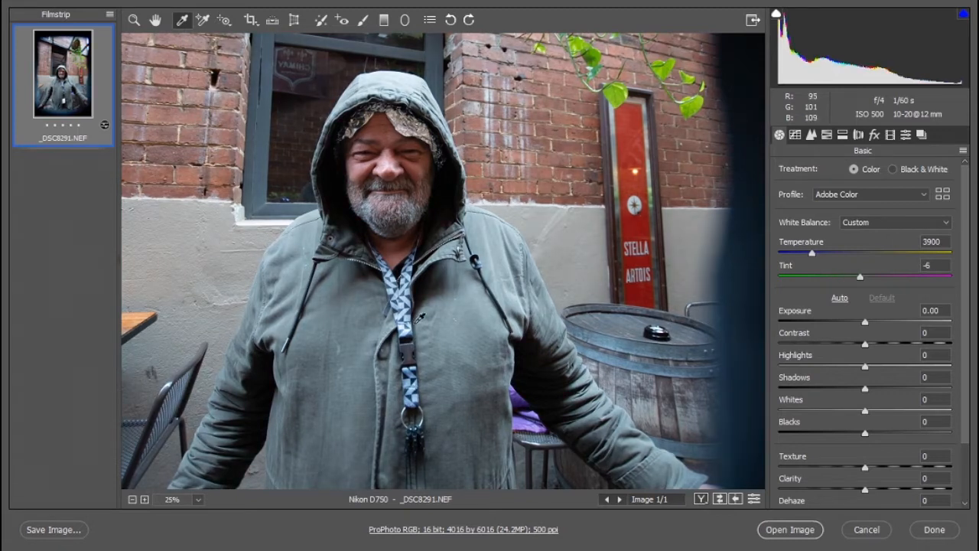
left_click(495, 244)
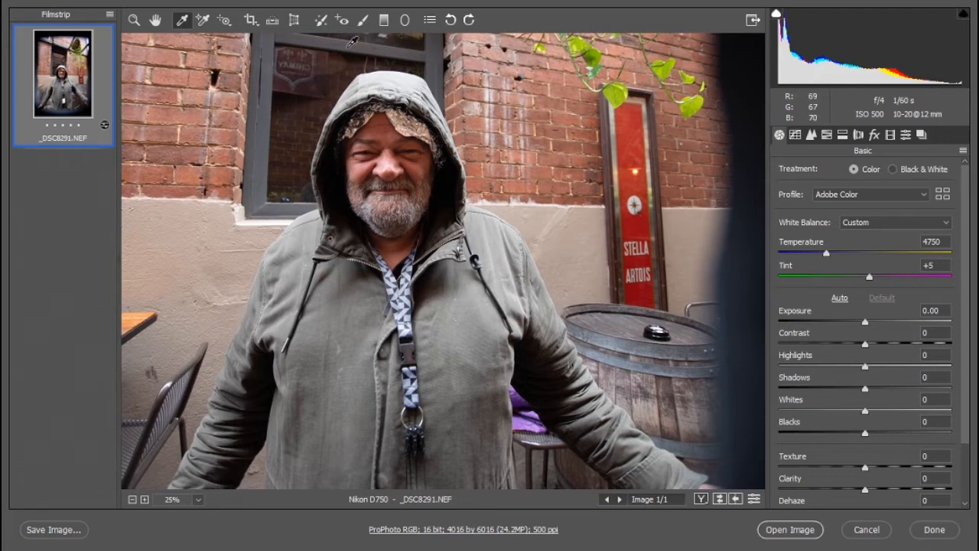
Place color samplers on the brick wall, the red sign and the purple cushion, and clear all the samplers
left_click(203, 21)
left_click(186, 153)
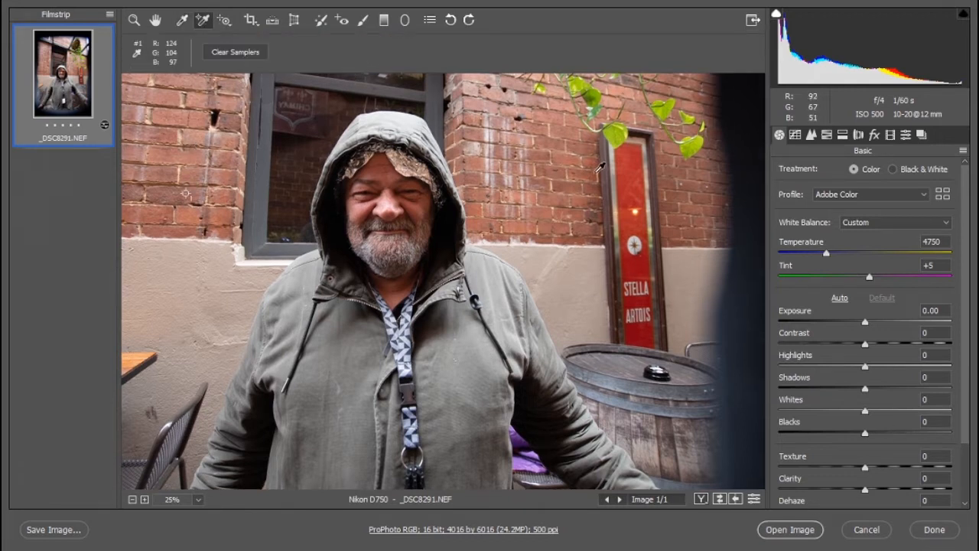
left_click(630, 207)
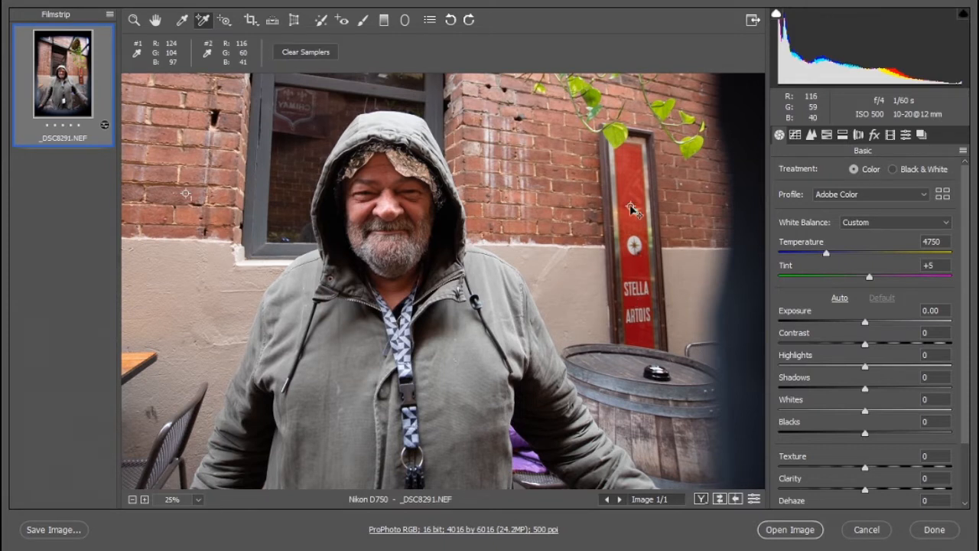
left_click(528, 464)
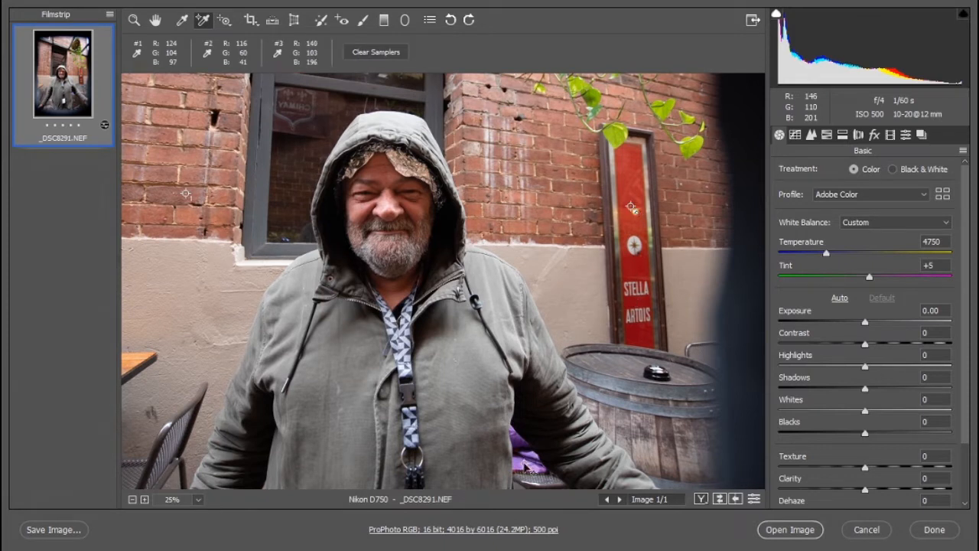
left_click(381, 54)
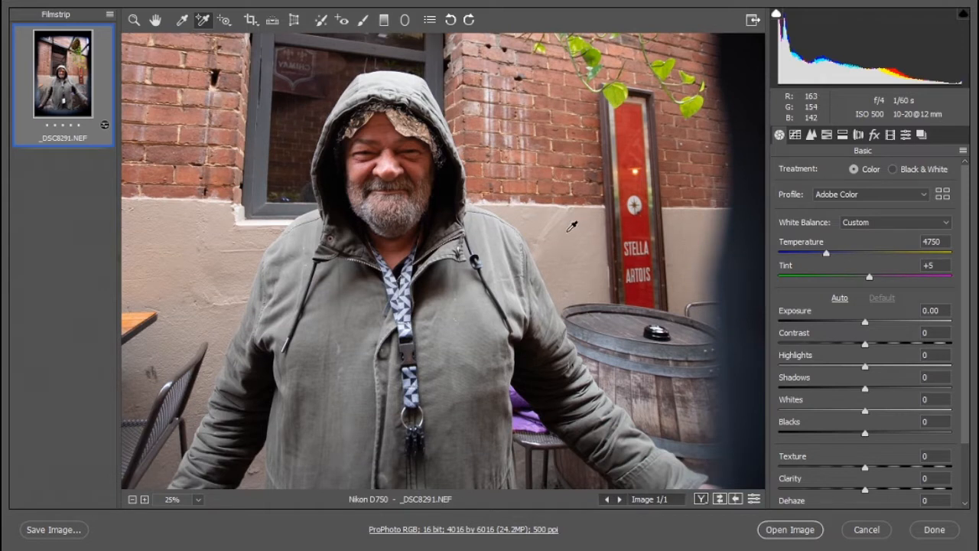
Brighten the tones of the brick wall and the man's jacket slightly with the Targeted Adjustment tool
scroll(558, 273, "up", 3)
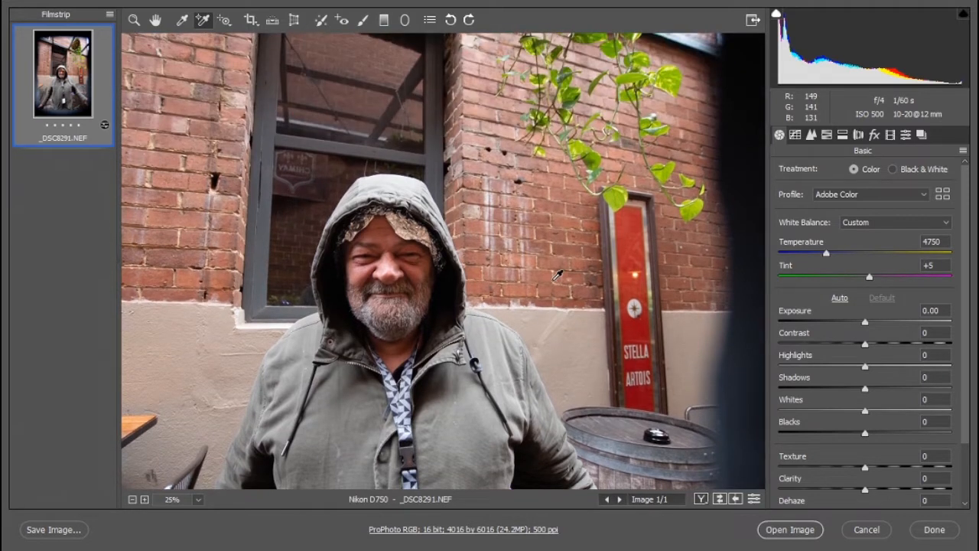
scroll(558, 274, "down", 1)
scroll(442, 140, "up", 4)
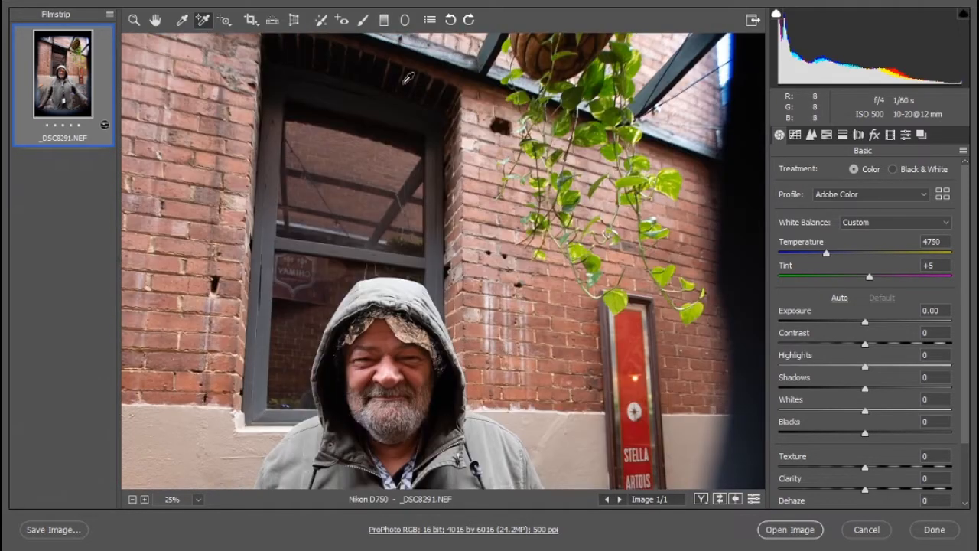
left_click(226, 24)
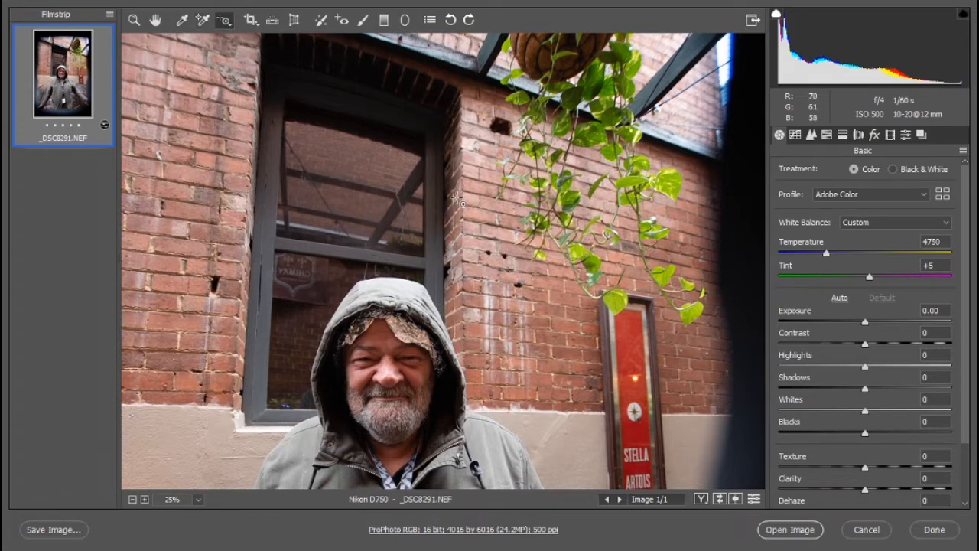
scroll(525, 282, "down", 1)
scroll(525, 281, "down", 2)
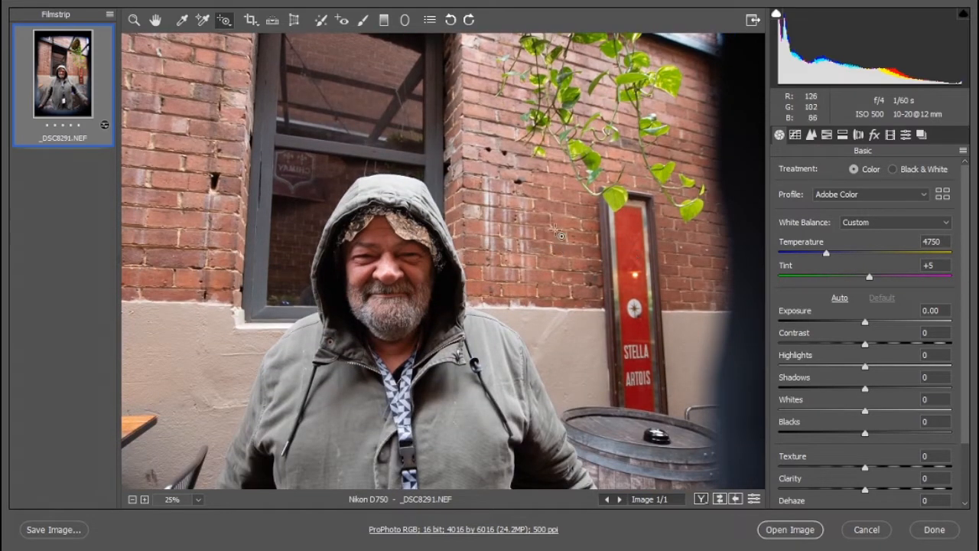
mouse_move(556, 232)
left_mouse_down()
mouse_move(558, 256)
mouse_move(561, 217)
left_mouse_up()
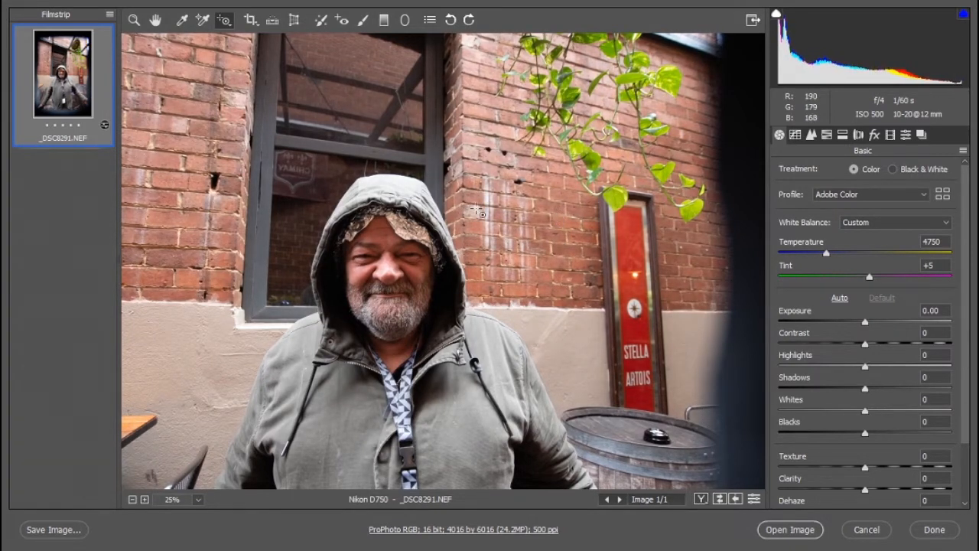
scroll(493, 222, "down", 5)
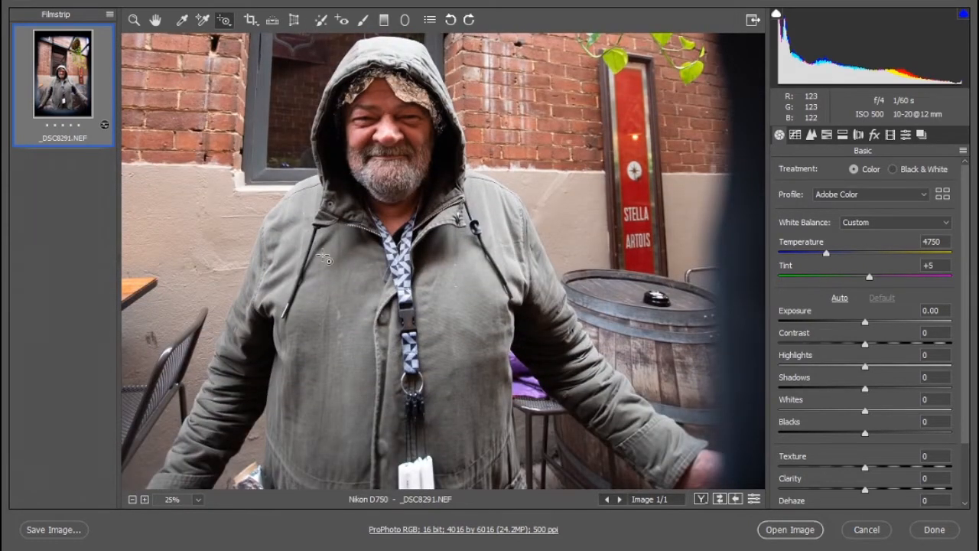
mouse_move(326, 260)
left_mouse_down()
mouse_move(322, 272)
mouse_move(324, 244)
left_mouse_up()
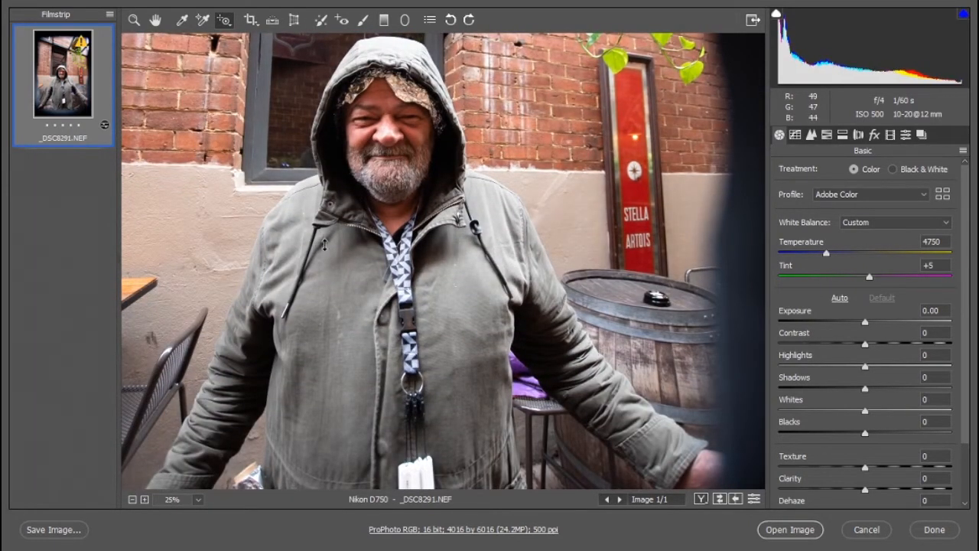
Crop the photo around the man, excluding the dark lens vignette and tightening the top and sides to 2864 by 3120 pixels
left_click(251, 20)
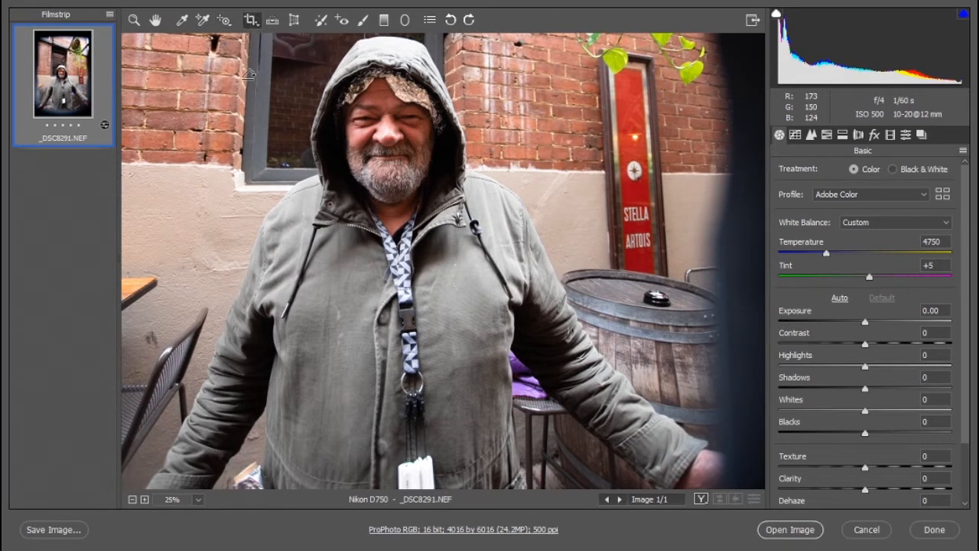
key("ctrl+minus")
key("ctrl+minus")
key("ctrl+minus")
key("ctrl+minus")
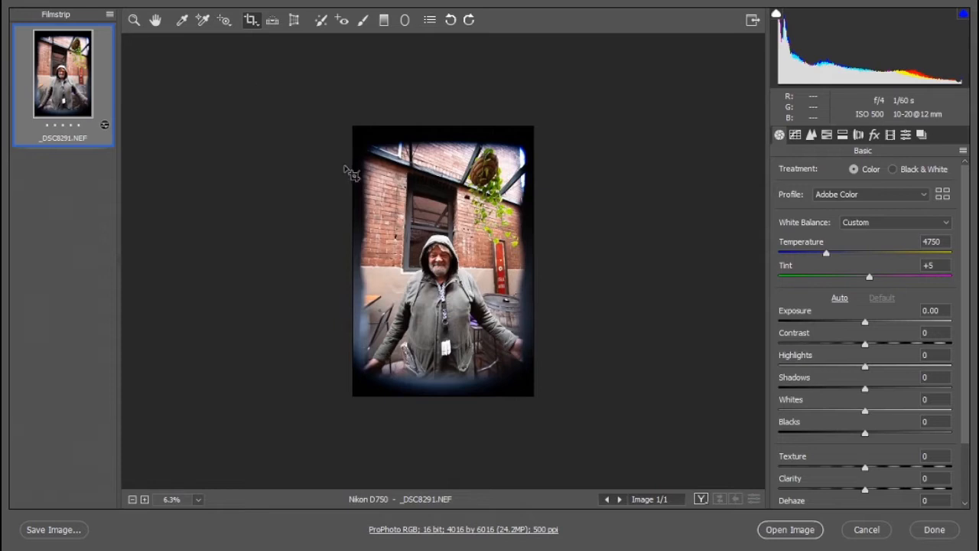
left_click_drag(370, 192, 526, 376)
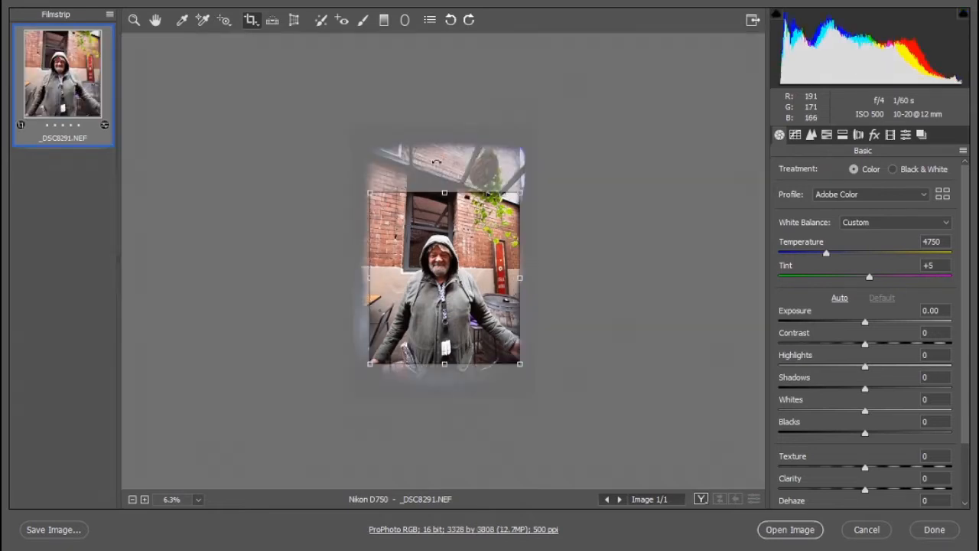
left_click_drag(444, 193, 443, 225)
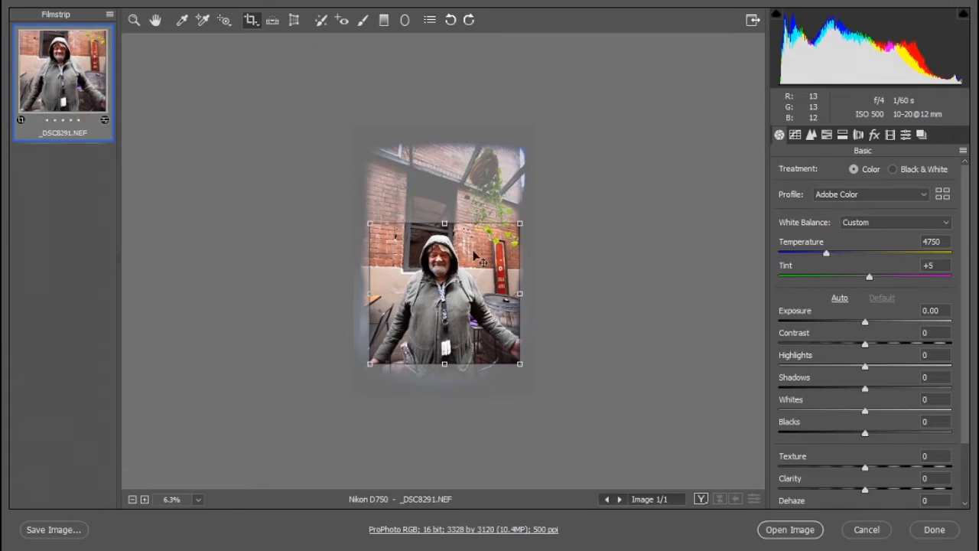
left_click_drag(513, 296, 501, 297)
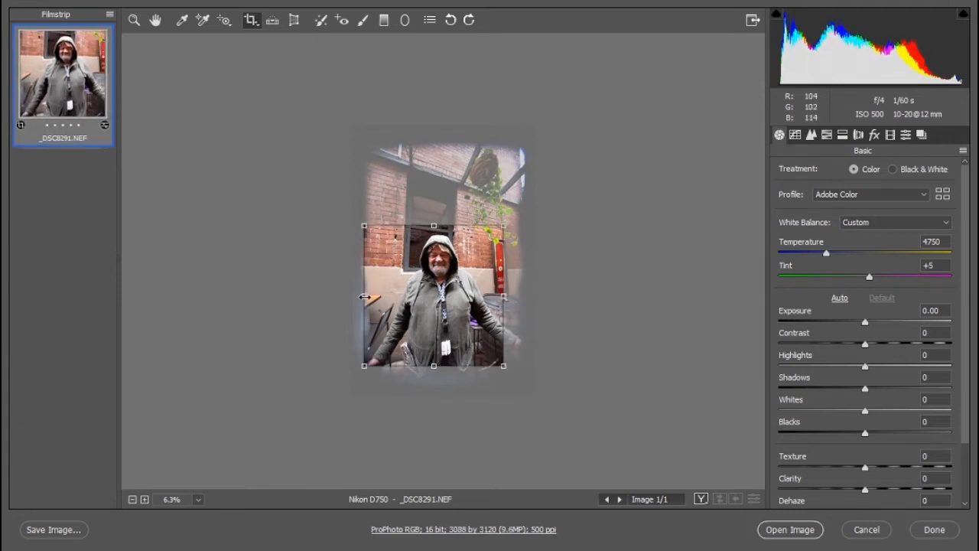
left_click_drag(364, 299, 376, 299)
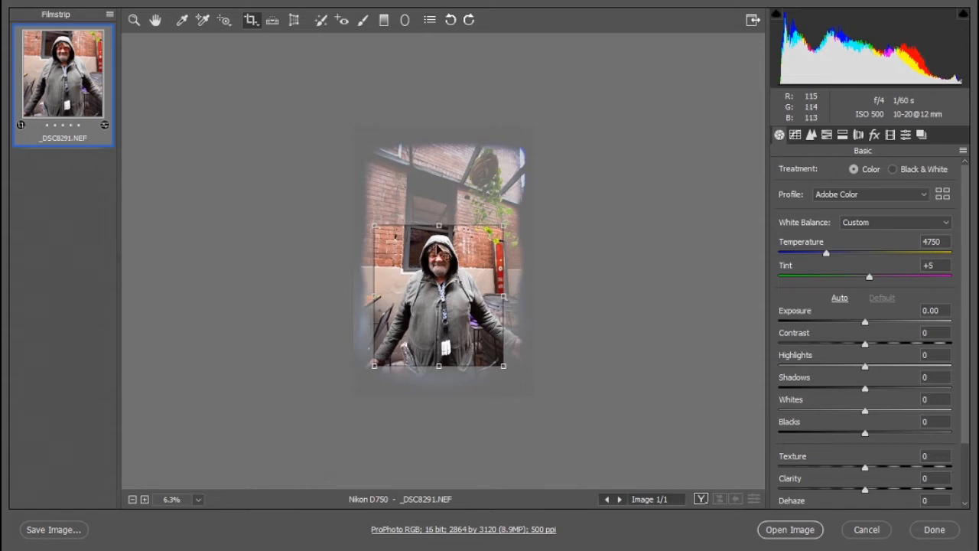
key("Return")
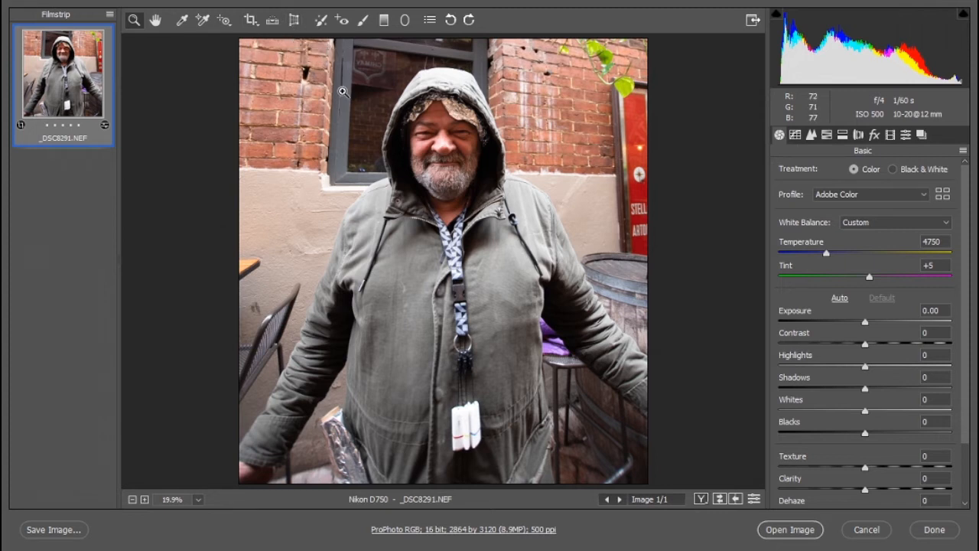
Reopen the crop, rotate its frame very slightly around the man and apply it
left_click(250, 20)
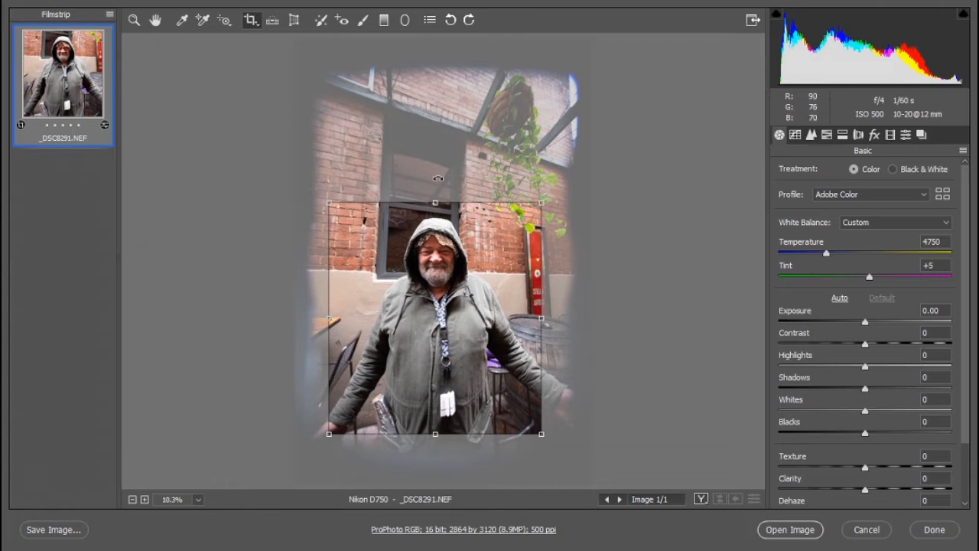
left_click_drag(438, 178, 437, 181)
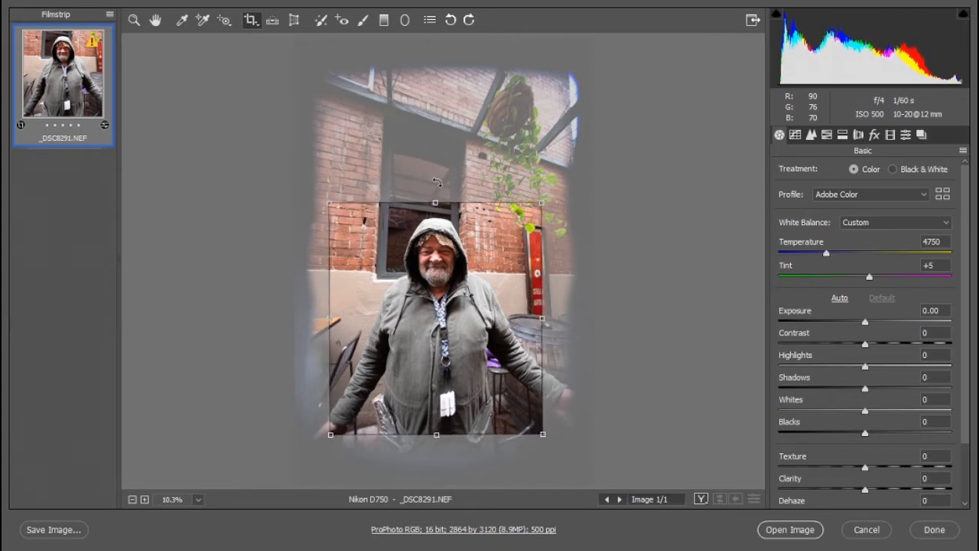
key("Return")
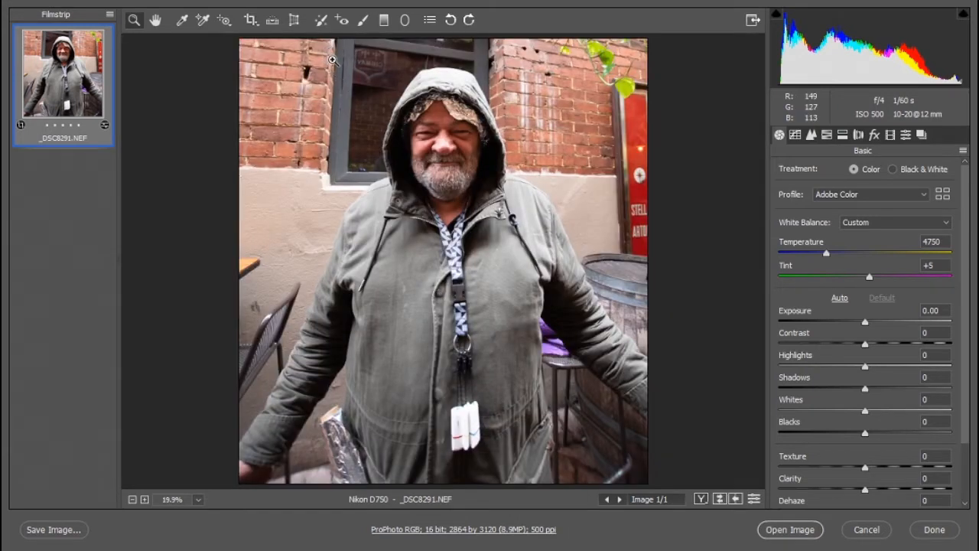
Straighten the photo along the horizontal edge between the brick and the plaster wall, and apply the adjusted crop
left_click(273, 20)
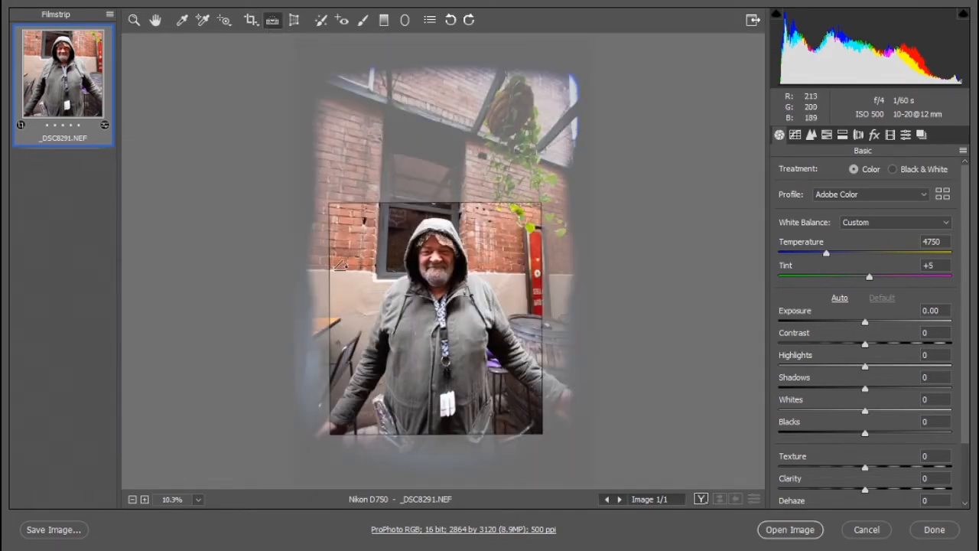
left_click_drag(335, 270, 519, 268)
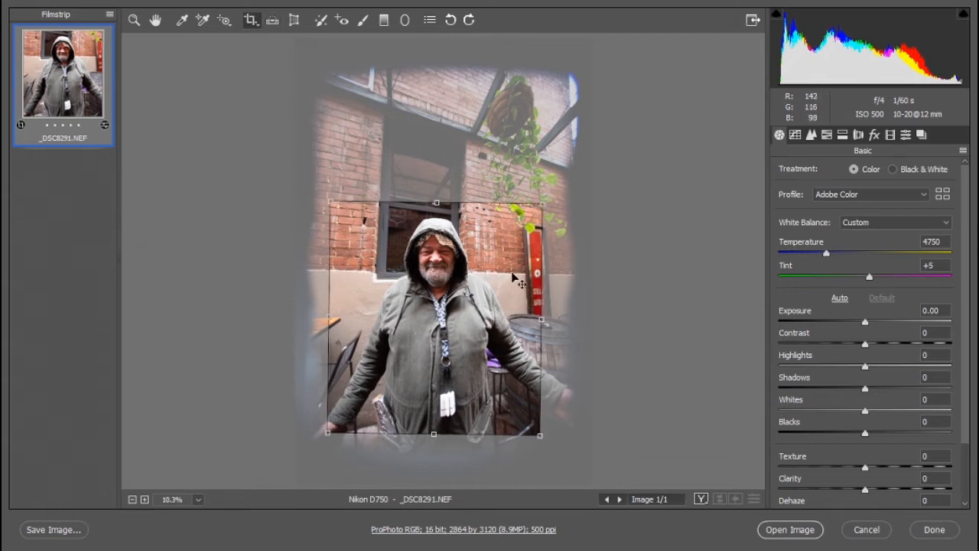
key("z")
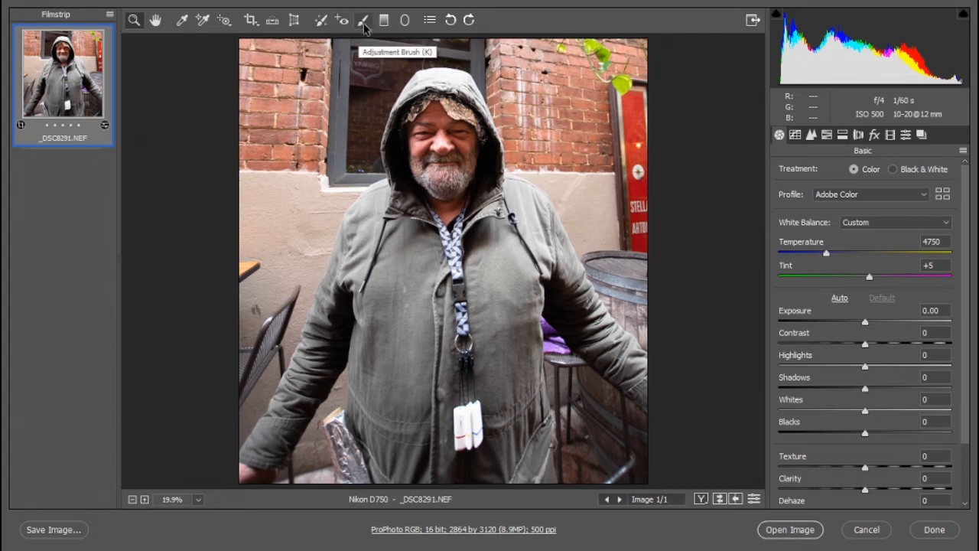
Paint over the man's jacket with the Adjustment Brush and set the brushed area's exposure to +0.25
left_click(363, 24)
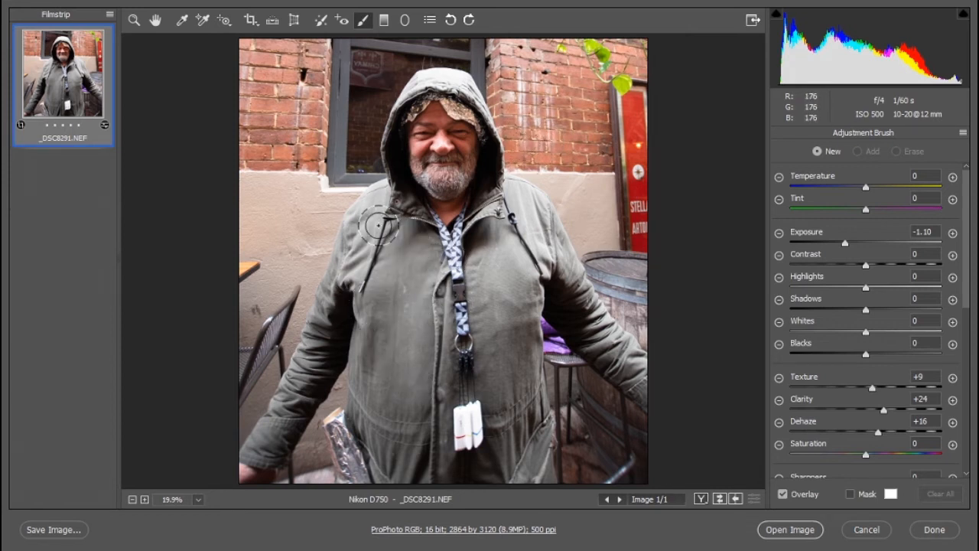
mouse_move(382, 226)
left_mouse_down()
mouse_move(372, 276)
mouse_move(391, 240)
mouse_move(423, 256)
mouse_move(435, 281)
mouse_move(468, 267)
mouse_move(512, 221)
mouse_move(528, 248)
left_mouse_up()
mouse_move(484, 306)
left_mouse_down()
mouse_move(491, 273)
mouse_move(511, 273)
mouse_move(490, 307)
mouse_move(428, 288)
mouse_move(419, 426)
mouse_move(519, 479)
mouse_move(388, 371)
mouse_move(396, 309)
mouse_move(395, 354)
mouse_move(390, 264)
mouse_move(374, 278)
mouse_move(379, 214)
left_mouse_up()
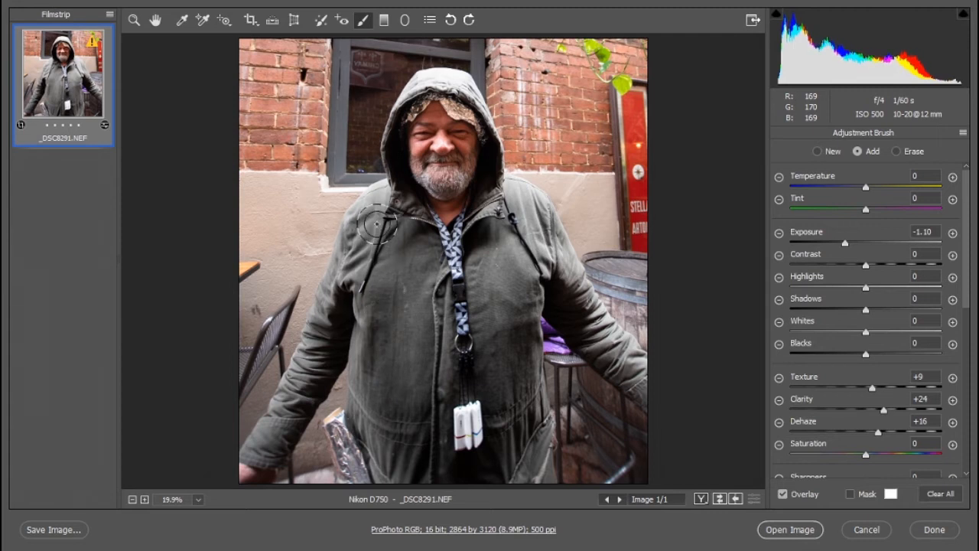
mouse_move(847, 245)
left_mouse_down()
mouse_move(894, 244)
mouse_move(870, 245)
left_mouse_up()
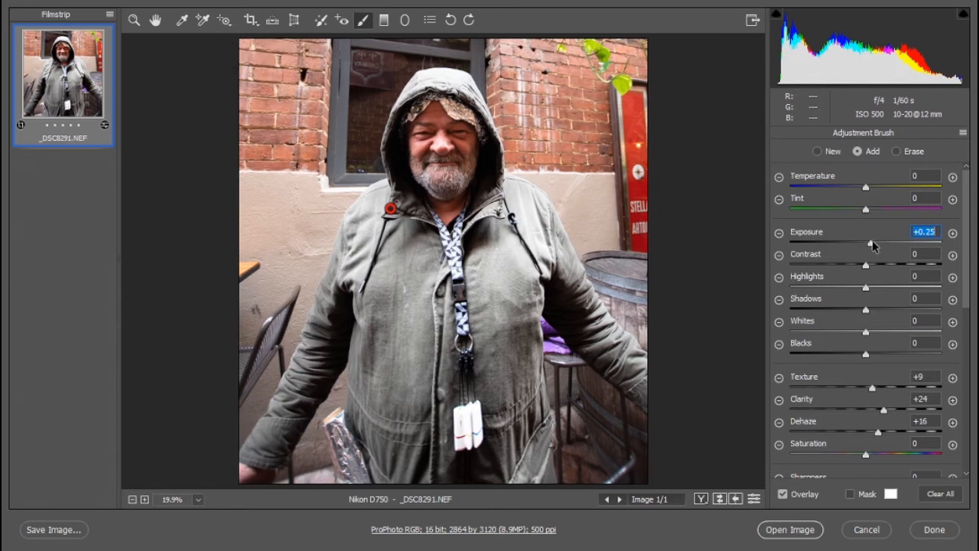
Add a graduated filter from the photo's top edge down to the man's chest, with temperature +12 and exposure -0.15
left_click(383, 22)
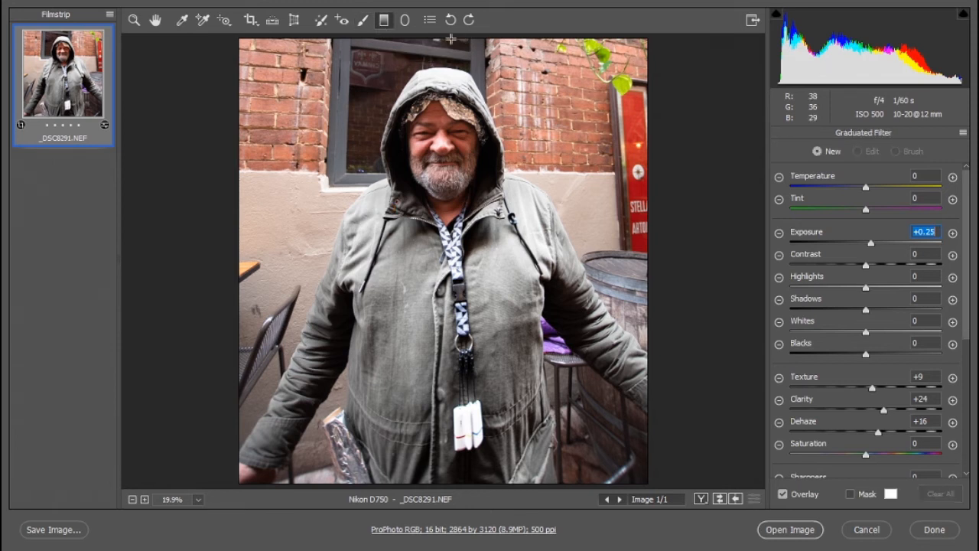
left_click_drag(451, 39, 451, 306)
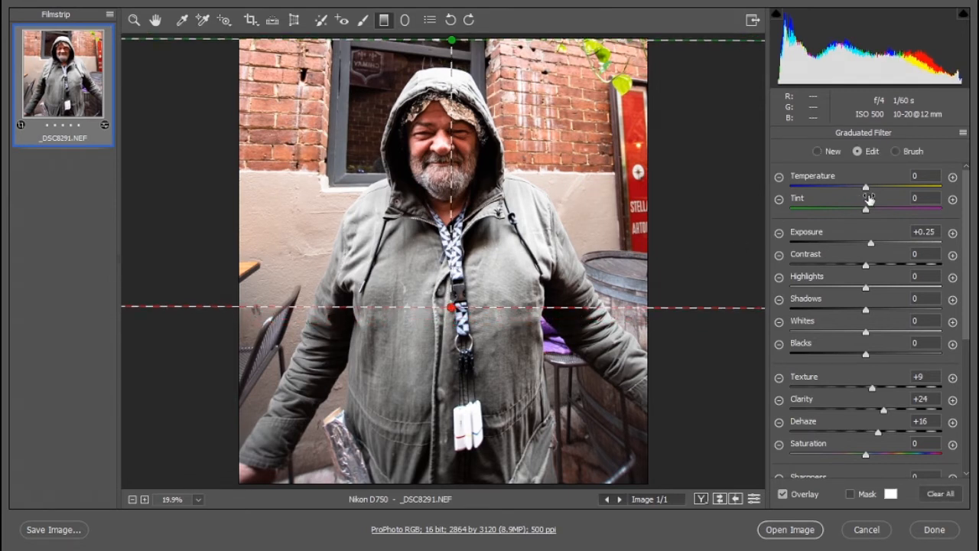
mouse_move(868, 188)
left_mouse_down()
mouse_move(888, 189)
mouse_move(877, 190)
left_mouse_up()
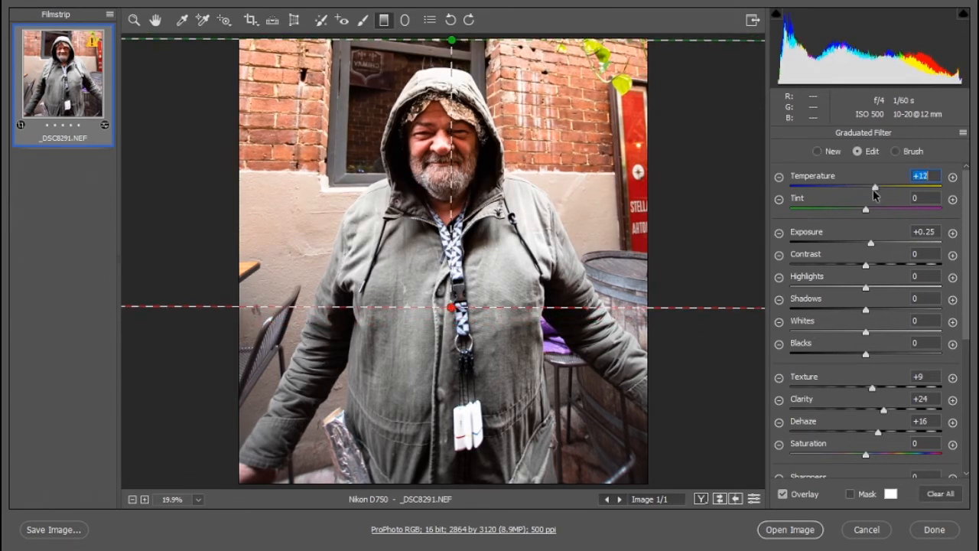
left_click(873, 243)
mouse_move(873, 243)
left_mouse_down()
mouse_move(850, 246)
mouse_move(889, 248)
mouse_move(863, 251)
left_mouse_up()
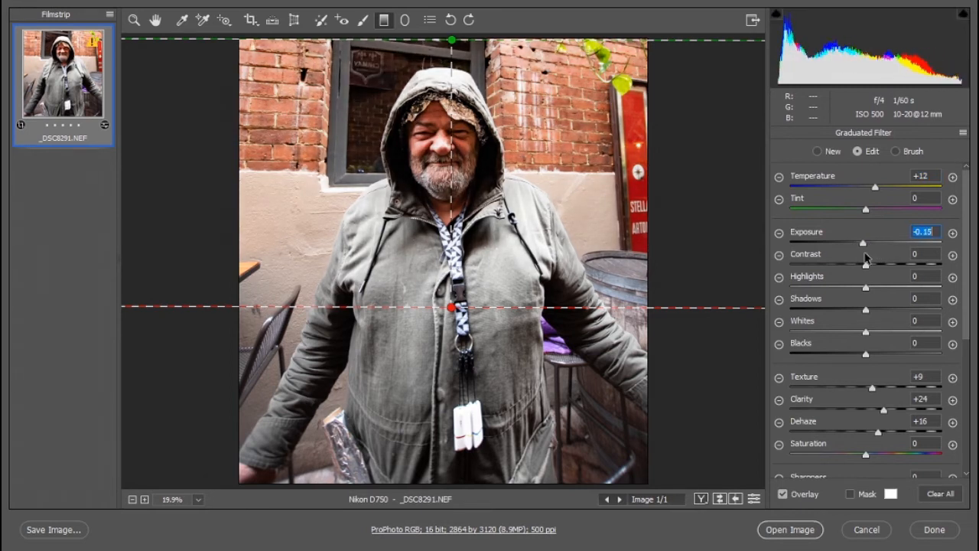
Add a second graduated filter from the photo's bottom edge up to the man's chest and set its exposure to -0.25
left_click(468, 484)
left_click_drag(468, 484, 463, 314)
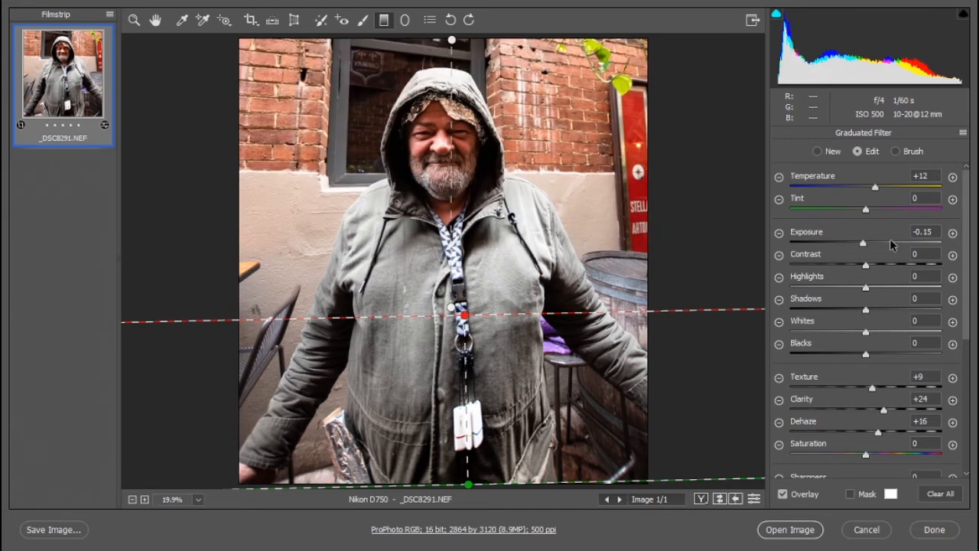
mouse_move(860, 243)
left_mouse_down()
mouse_move(837, 247)
mouse_move(890, 247)
mouse_move(857, 249)
left_mouse_up()
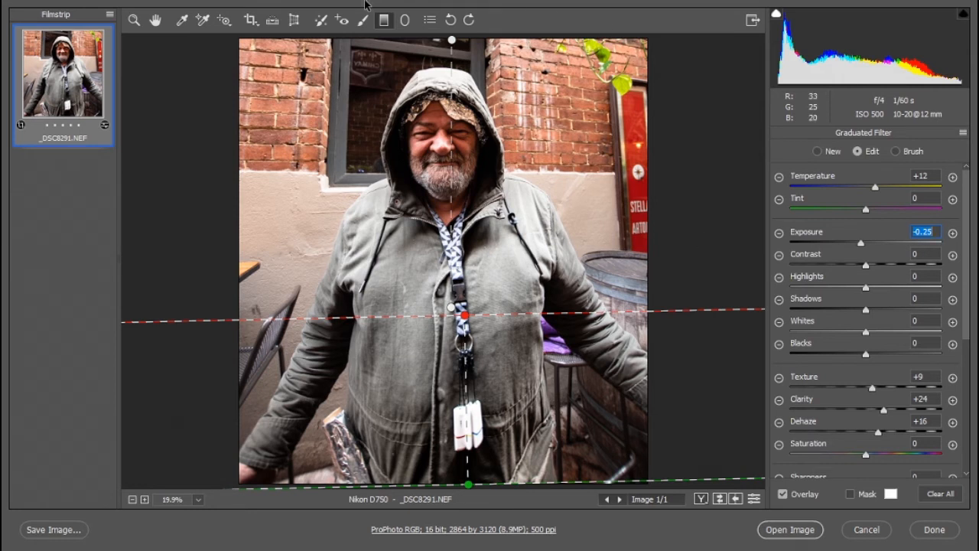
Draw a large radial filter oval centred on the man's chest and set its exposure to -0.55
left_click(404, 20)
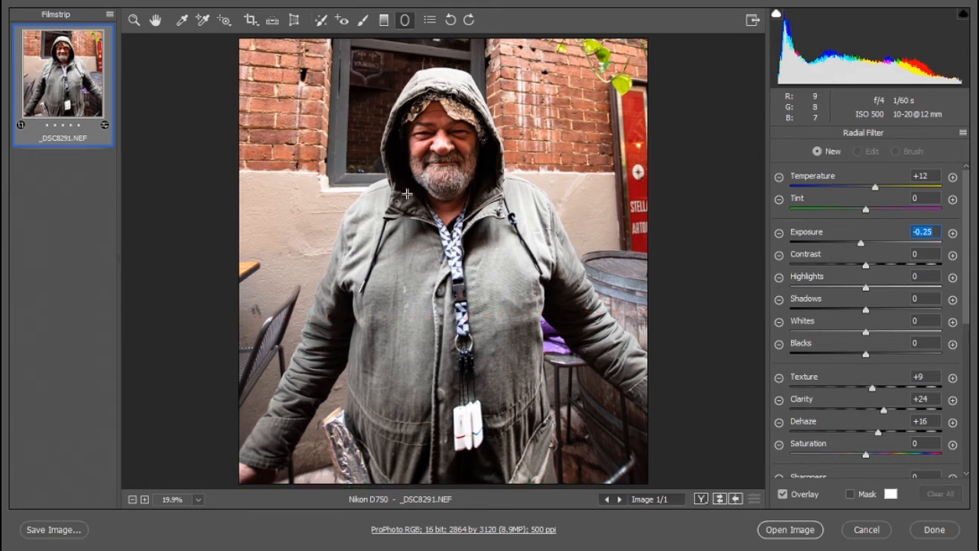
mouse_move(444, 242)
left_mouse_down()
mouse_move(448, 306)
mouse_move(604, 429)
mouse_move(570, 377)
mouse_move(547, 360)
mouse_move(586, 440)
left_mouse_up()
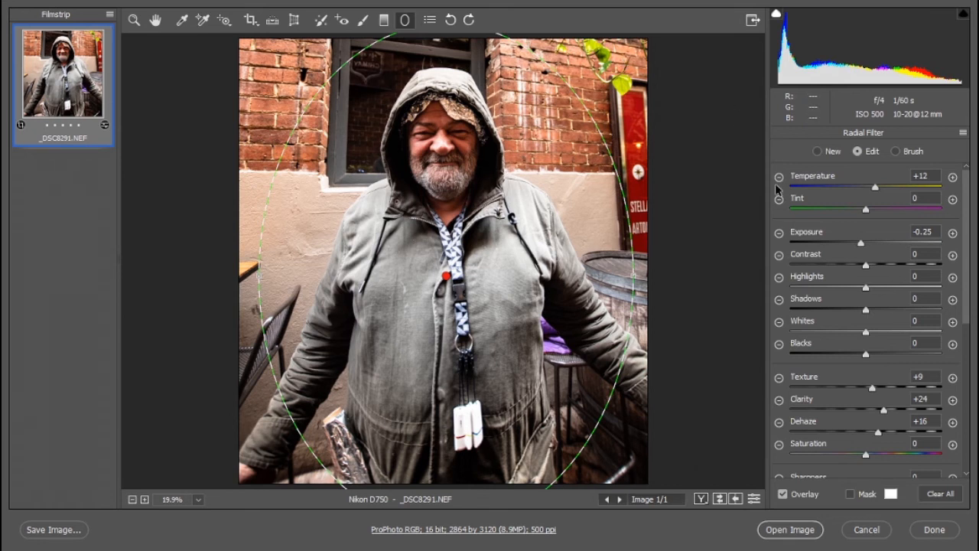
left_click_drag(862, 244, 857, 245)
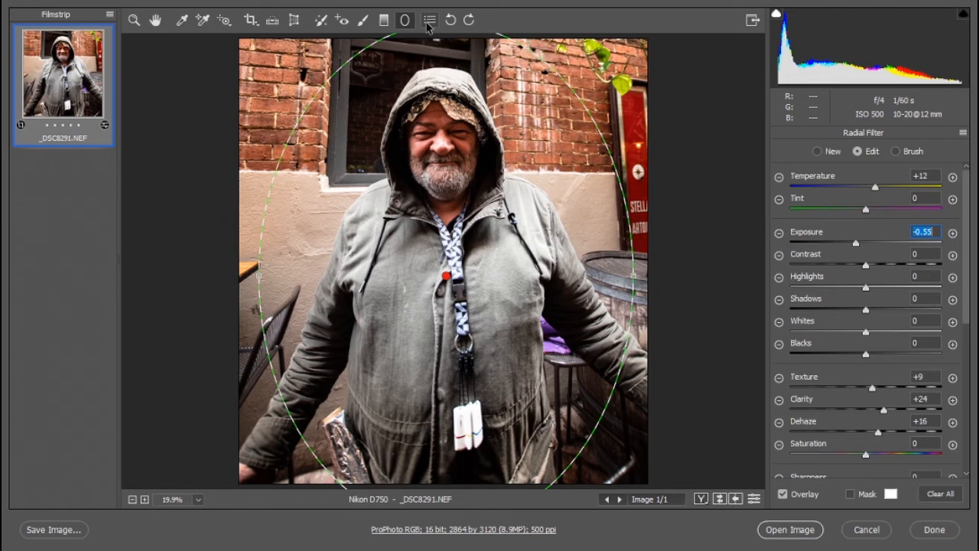
Rotate the image counterclockwise in 90° steps through a full turn
left_click(452, 20)
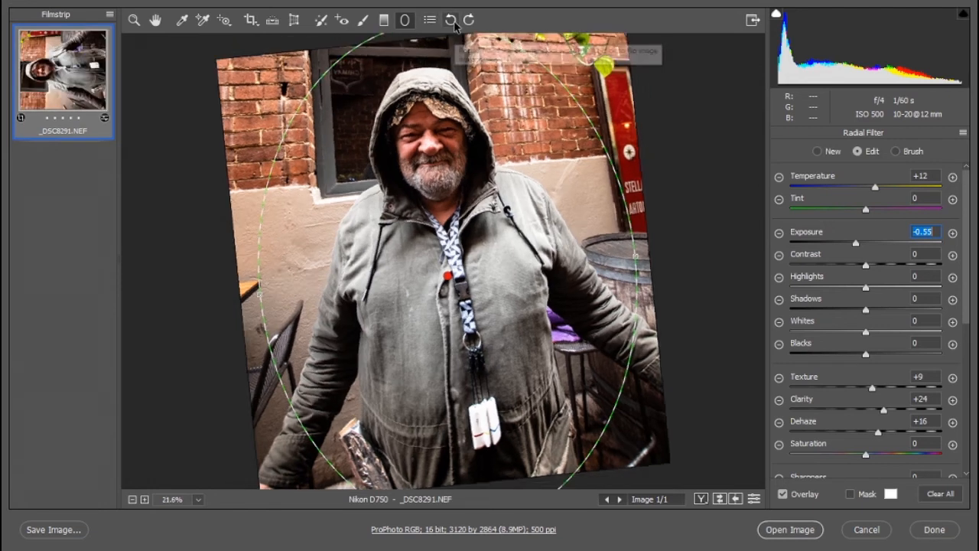
left_click(453, 21)
left_click(452, 21)
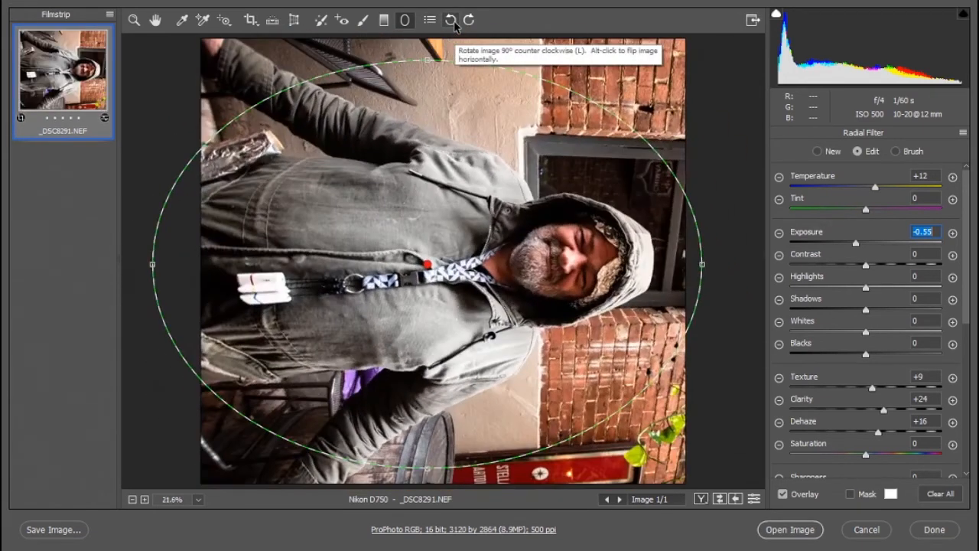
left_click(452, 21)
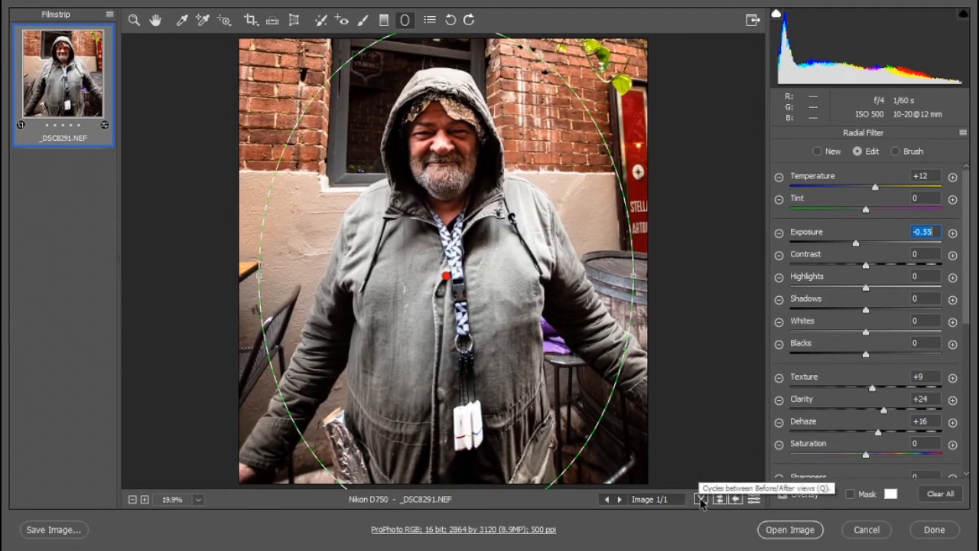
Deselect the radial filter and cycle through the side-by-side, split and stacked Before/After views, ending on the single view
left_click(166, 220)
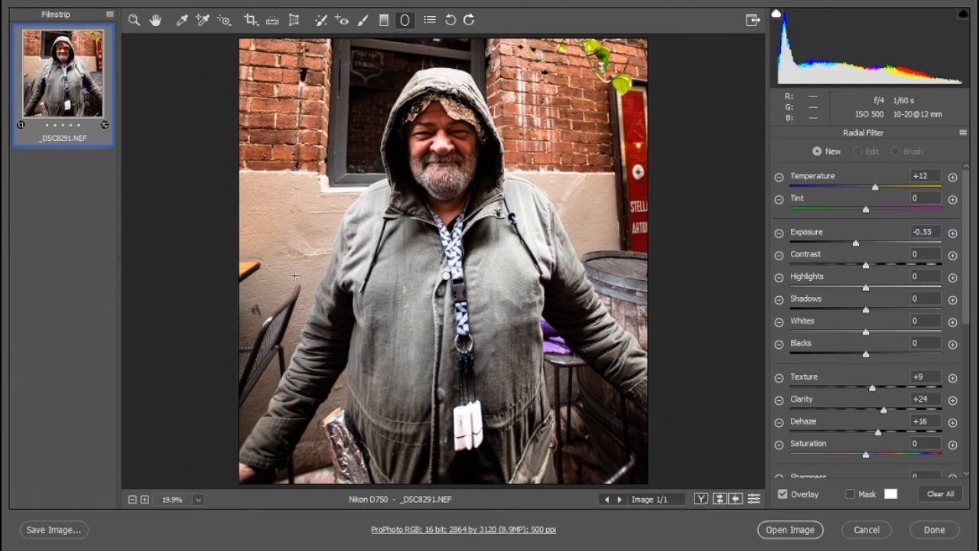
left_click(699, 499)
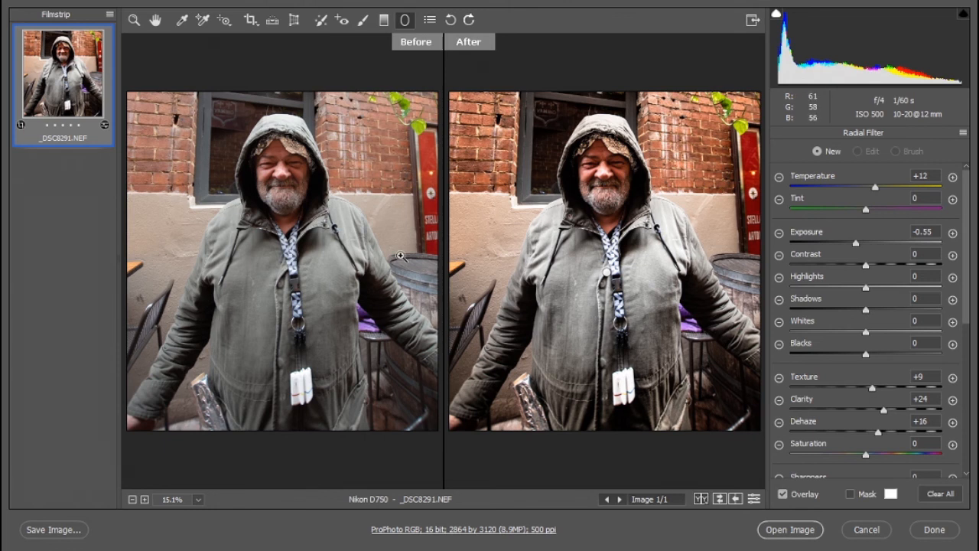
left_click(699, 499)
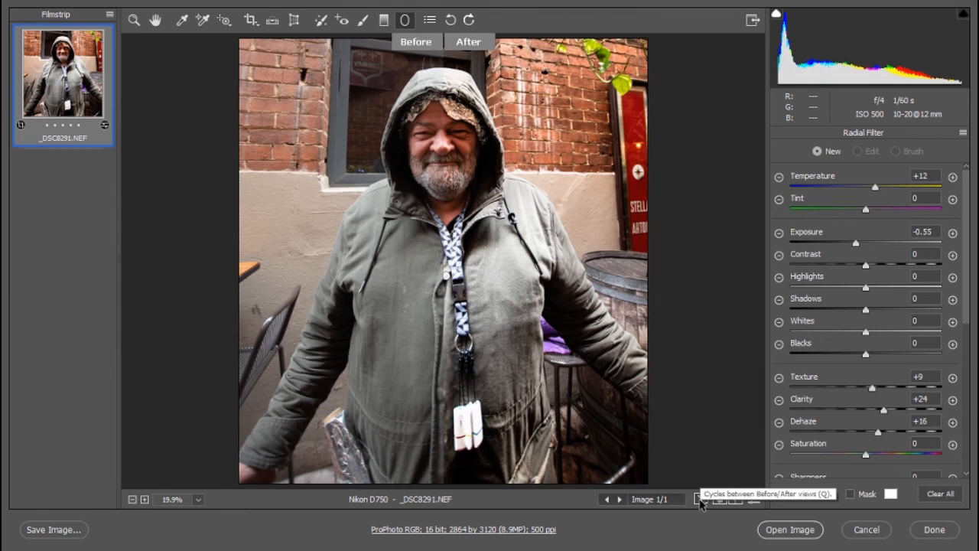
left_click(699, 499)
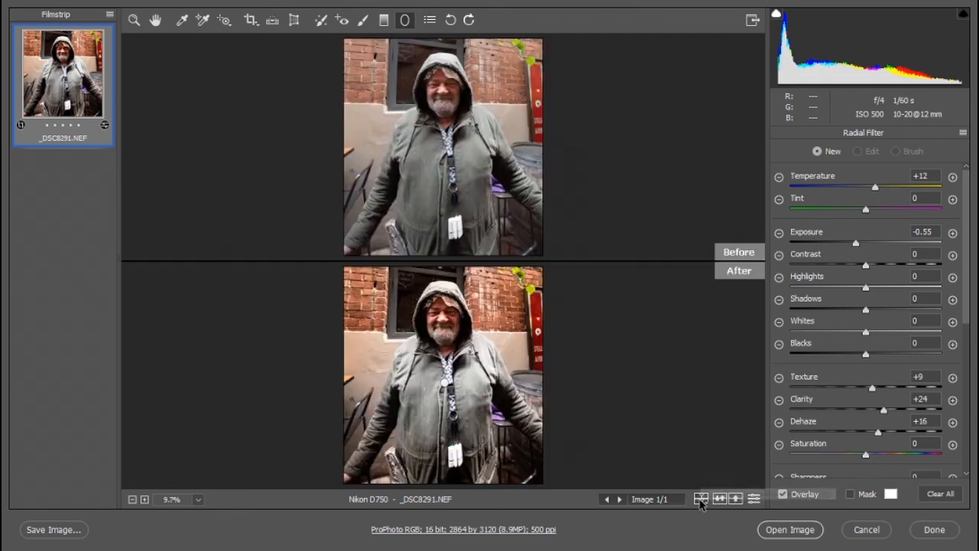
left_click(699, 498)
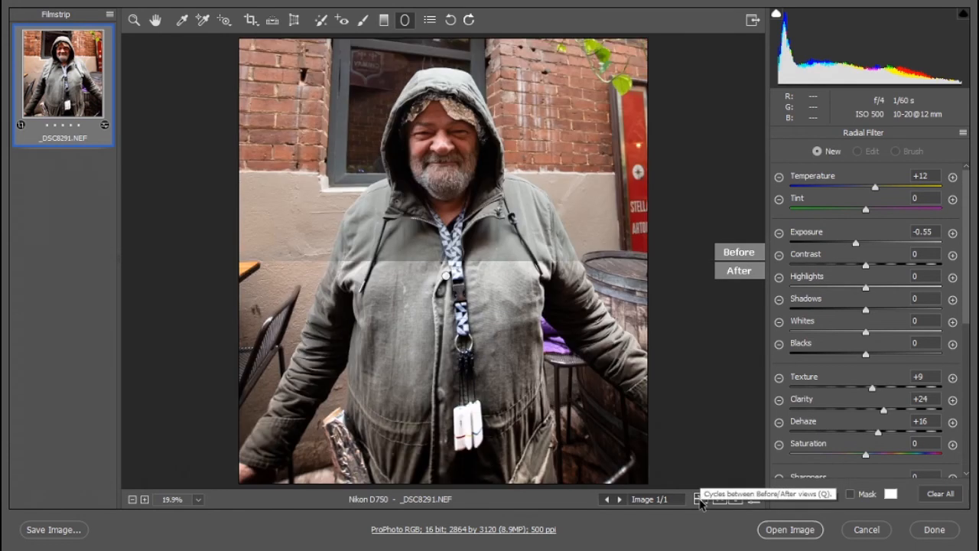
left_click(700, 499)
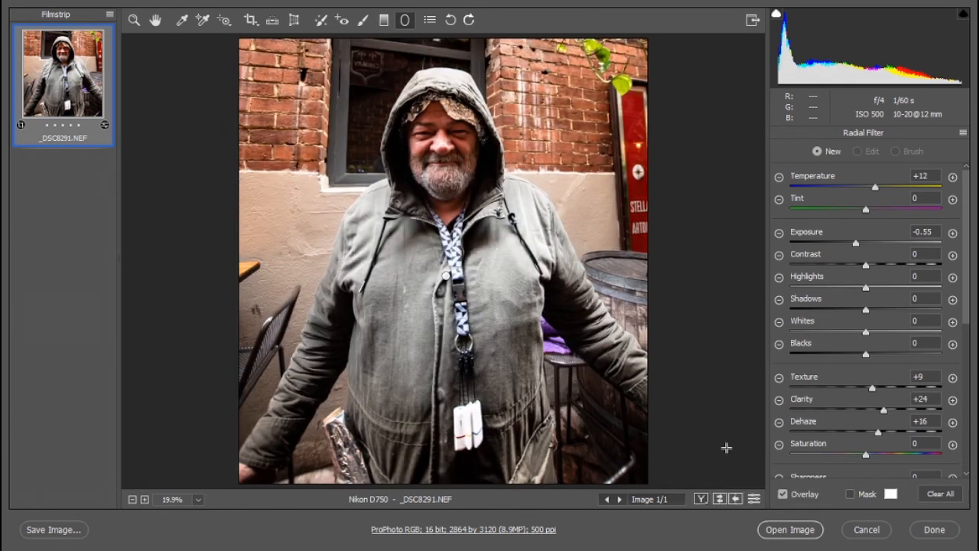